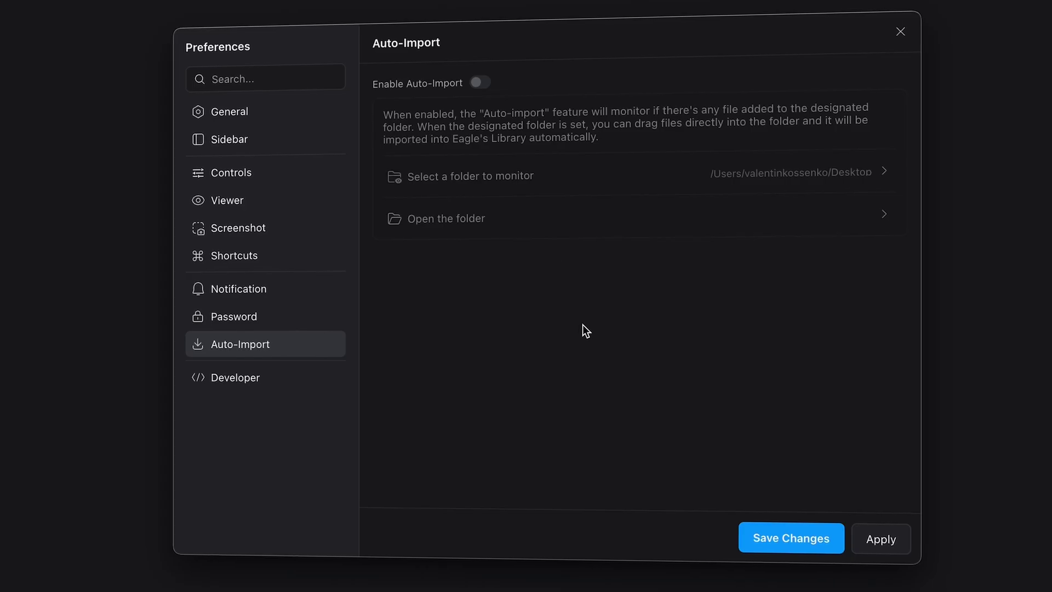
Enable auto-import watching the Desktop, then move bee-on-flower.jpg and sir-eagle.psd into VK.
{"action": "left_click", "coordinate": [479, 87]}
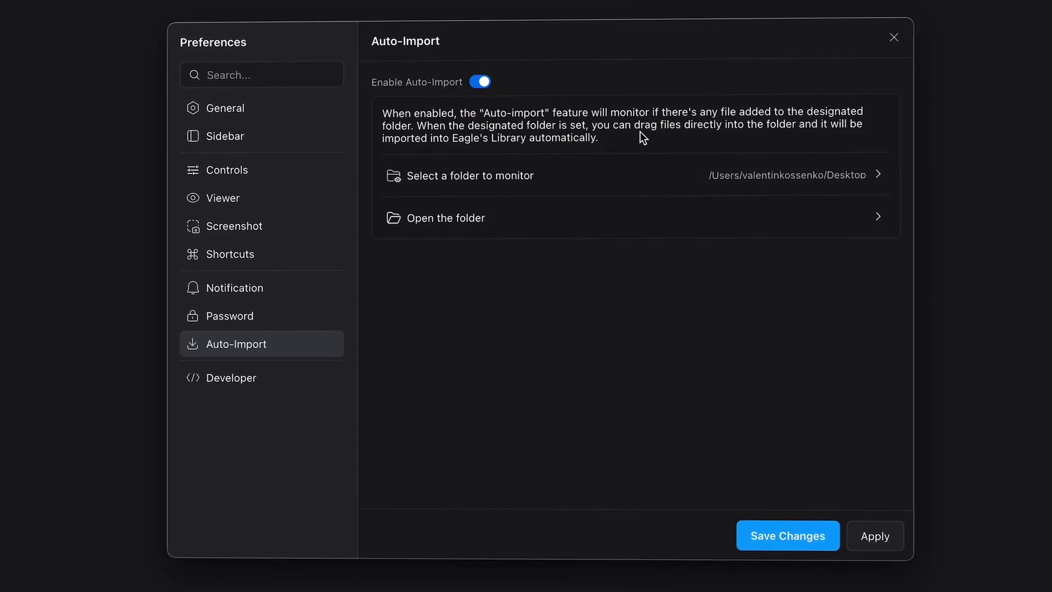
{"action": "left_click", "coordinate": [732, 175]}
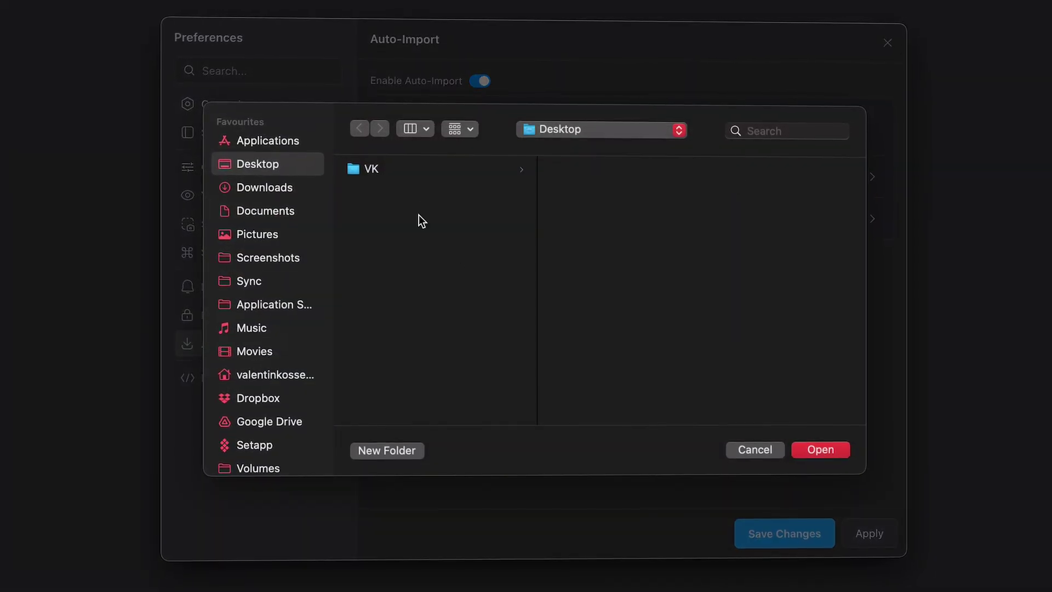
{"action": "left_click", "coordinate": [832, 451]}
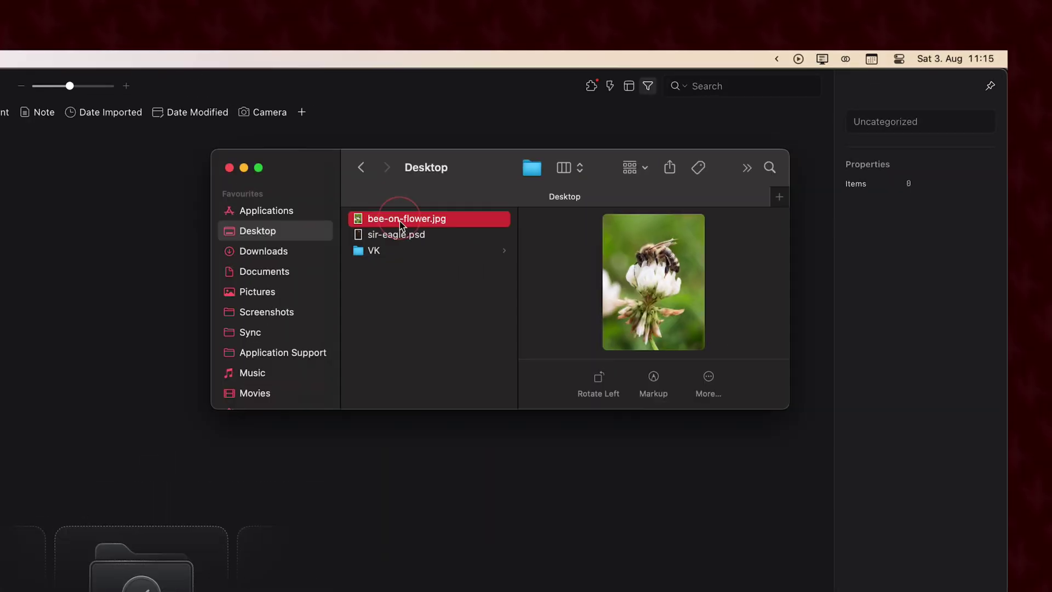
{"action": "left_click", "coordinate": [406, 235], "text": "shift"}
{"action": "left_click_drag", "start_coordinate": [412, 240], "coordinate": [600, 265]}
Add sir-eagle.psd to the selection with bee-on-flower.jpg and drop both onto the VK folder.
{"action": "left_click", "coordinate": [405, 236], "text": "shift"}
{"action": "left_click_drag", "start_coordinate": [409, 235], "coordinate": [601, 267]}
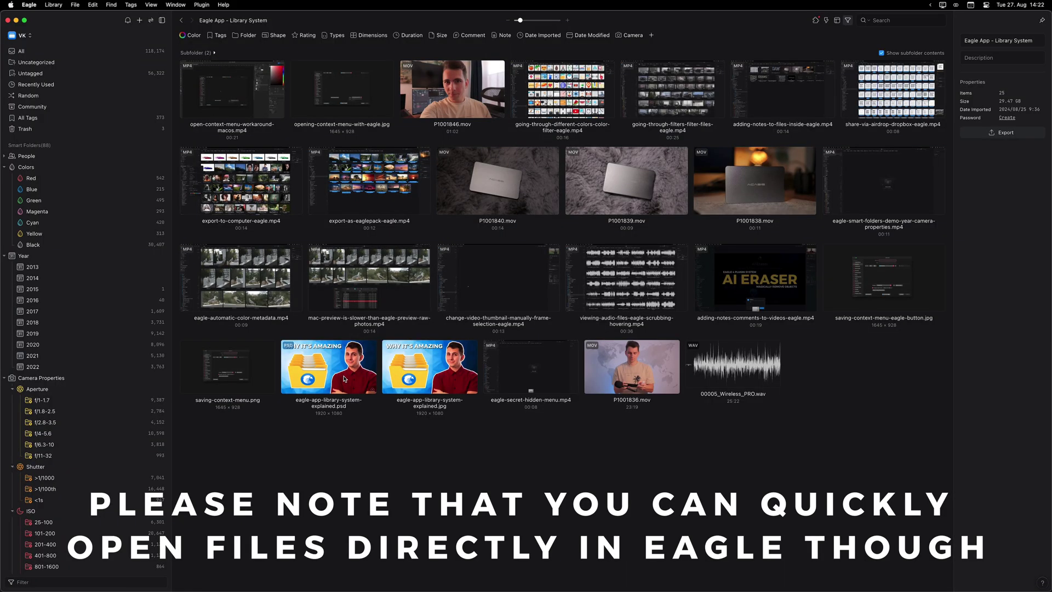
Open the library-system PSD in Adobe Photoshop 2024 via Open With.
{"action": "right_click", "coordinate": [345, 378]}
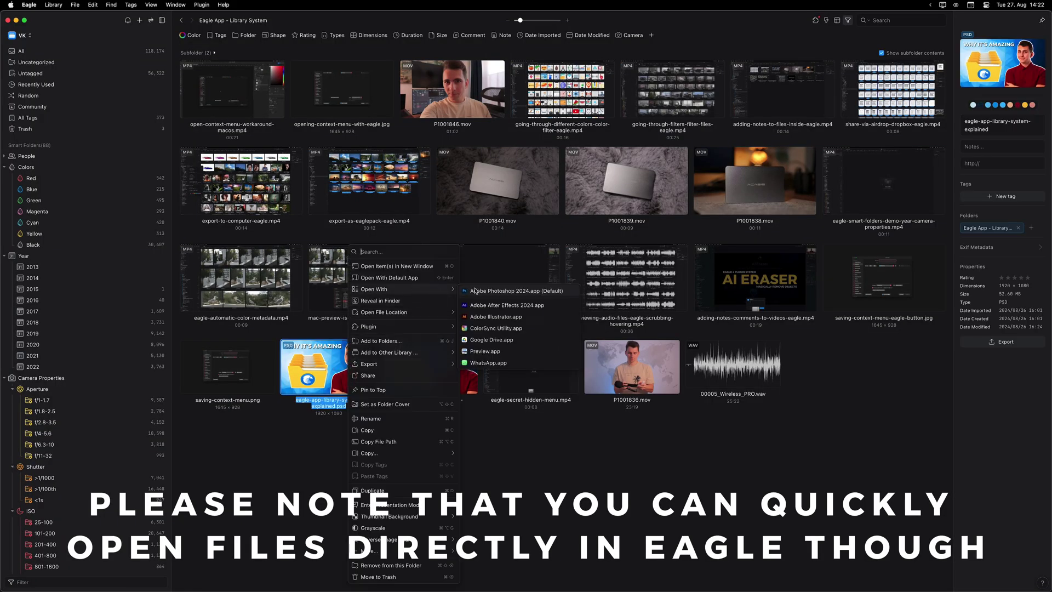
{"action": "left_click", "coordinate": [472, 290]}
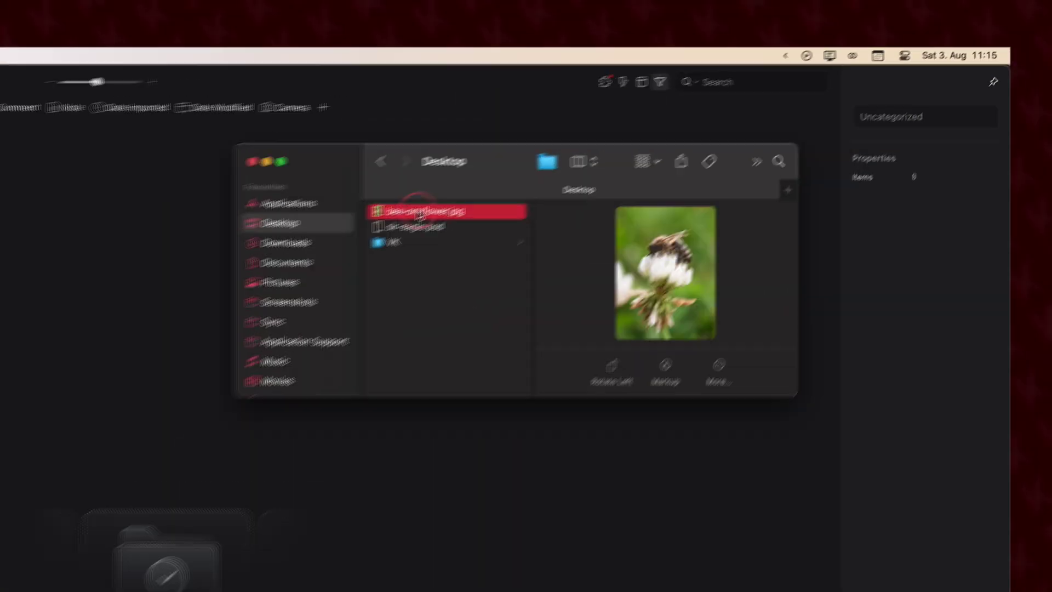
Select bee-on-flower.jpg and sir-eagle.psd together and drop them inside the sprung-open VK folder.
{"action": "left_click", "coordinate": [406, 236], "text": "super"}
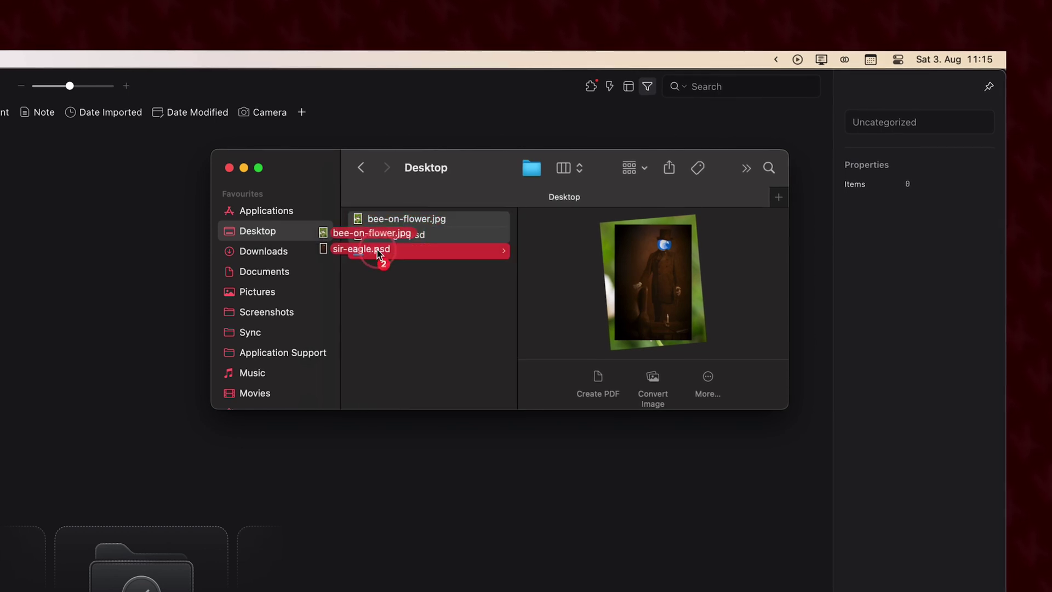
{"action": "left_click_drag", "start_coordinate": [377, 253], "coordinate": [376, 254]}
{"action": "left_click_drag", "start_coordinate": [600, 265], "coordinate": [600, 266]}
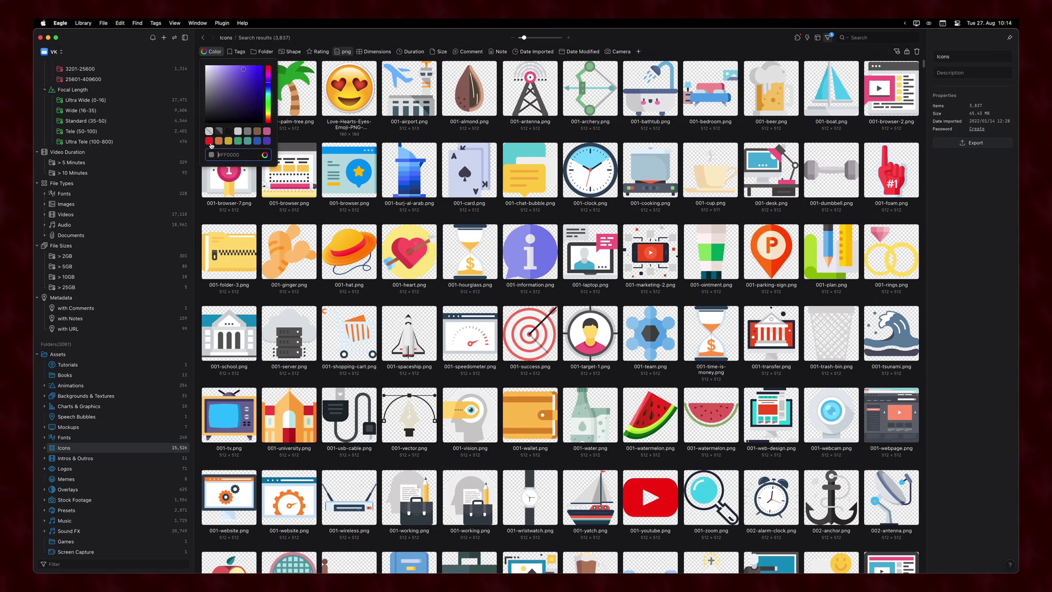
Filter the Icons folder by the red, then orange, then yellow colour swatch.
{"action": "left_click", "coordinate": [210, 141]}
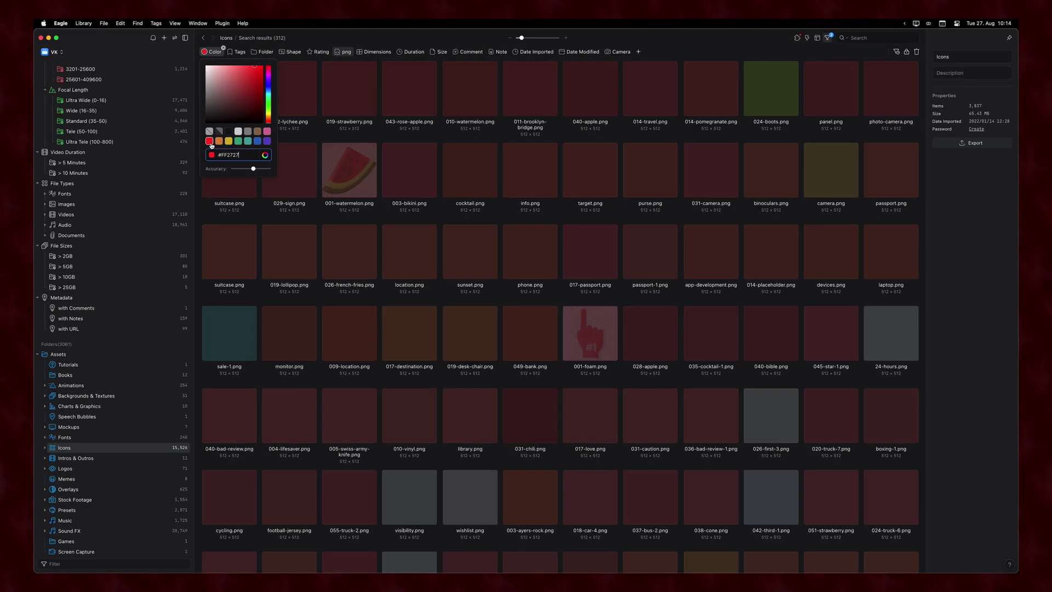
{"action": "left_click", "coordinate": [220, 141]}
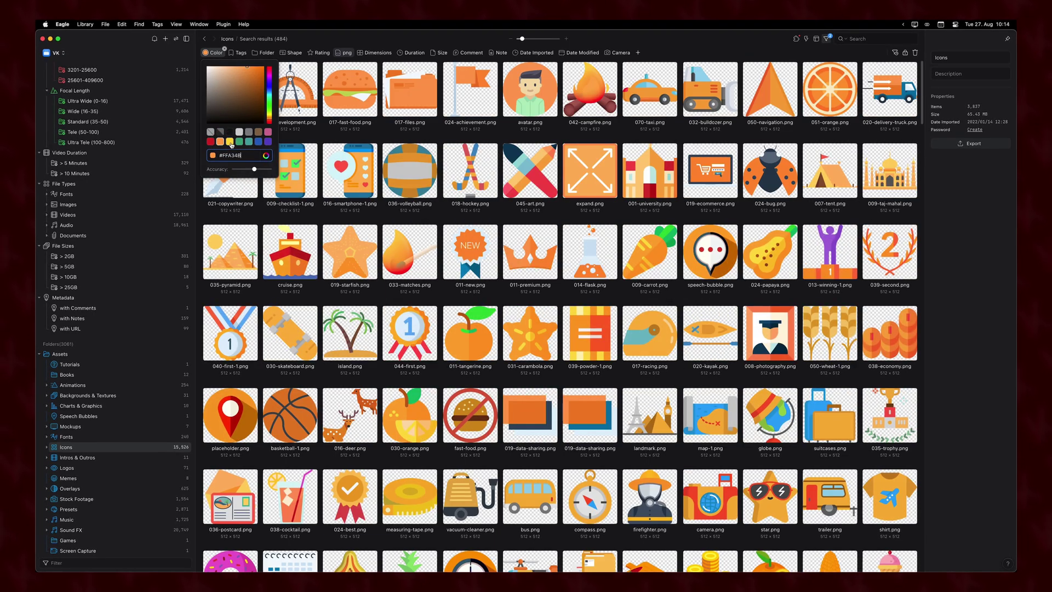
{"action": "left_click", "coordinate": [230, 142]}
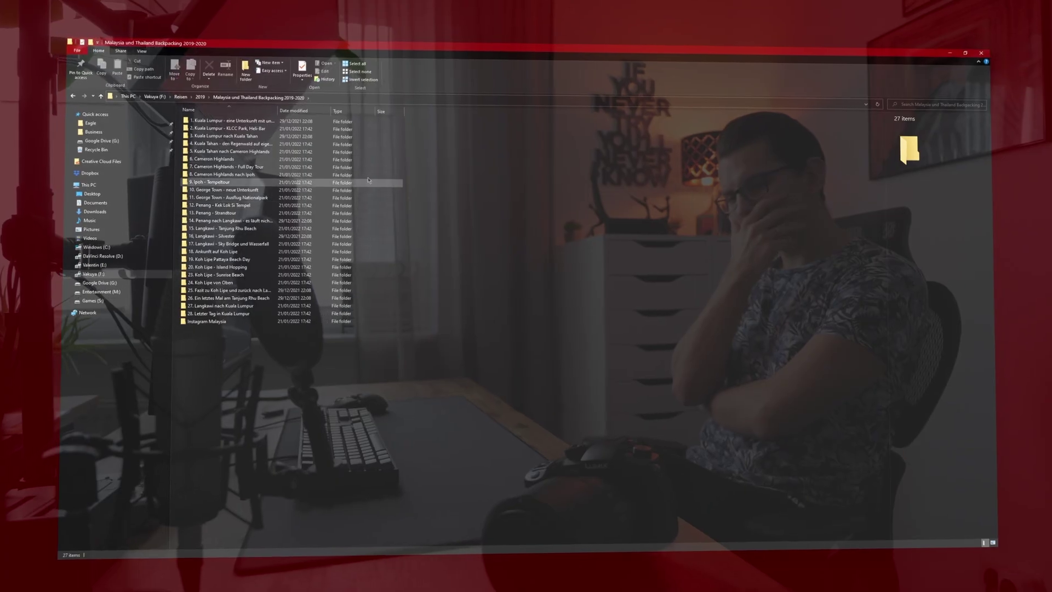
Open 1. Kuala Lumpur and KXJKYIX3ASBH6.info, then load its metadata.json in VS Code.
{"action": "double_click", "coordinate": [264, 131]}
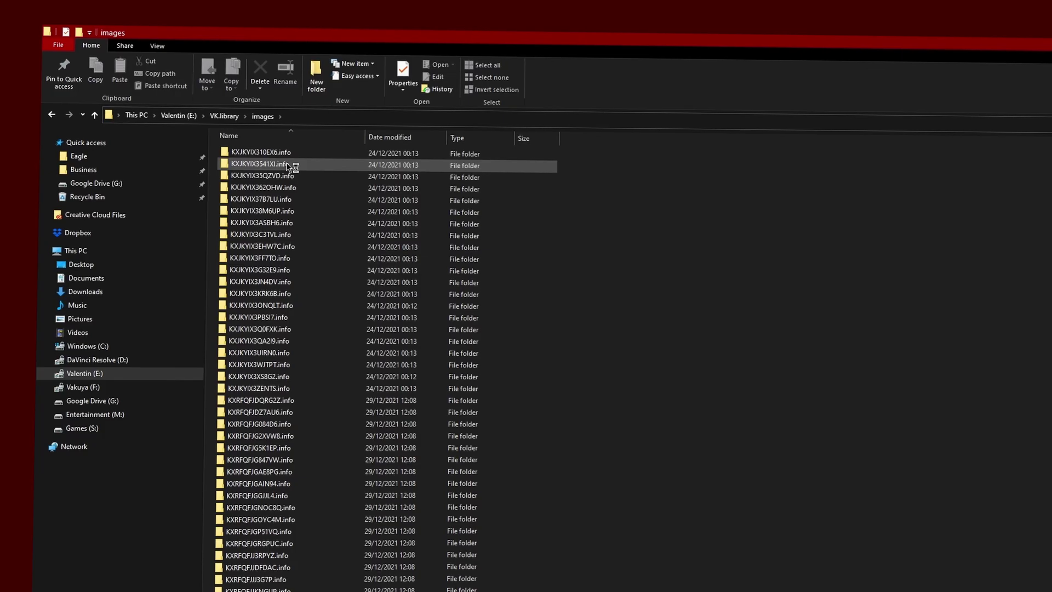
{"action": "double_click", "coordinate": [263, 153]}
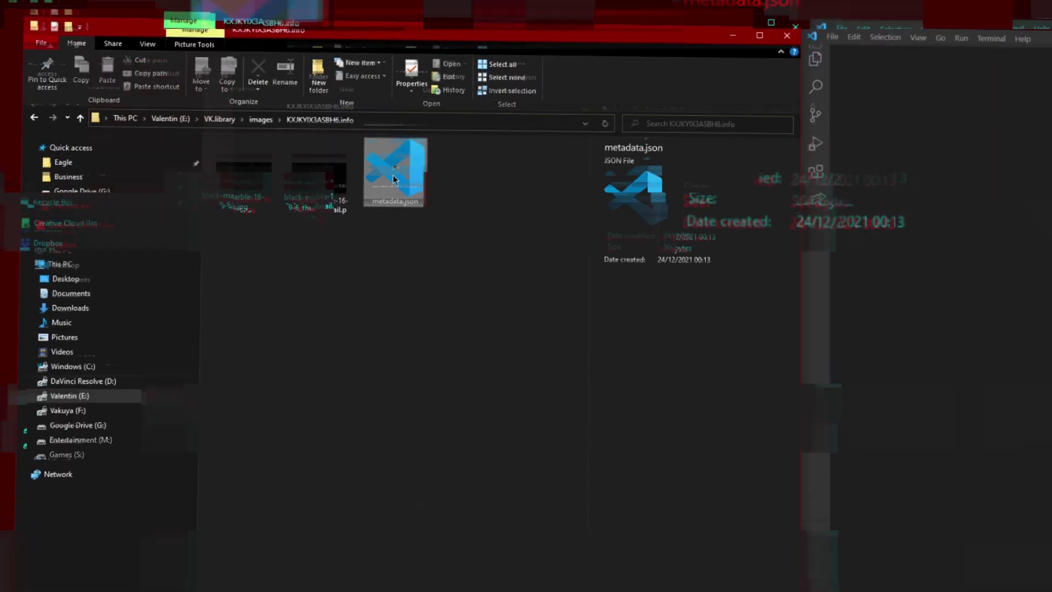
{"action": "left_click_drag", "start_coordinate": [71, 214], "coordinate": [377, 272]}
{"action": "left_click", "coordinate": [376, 273]}
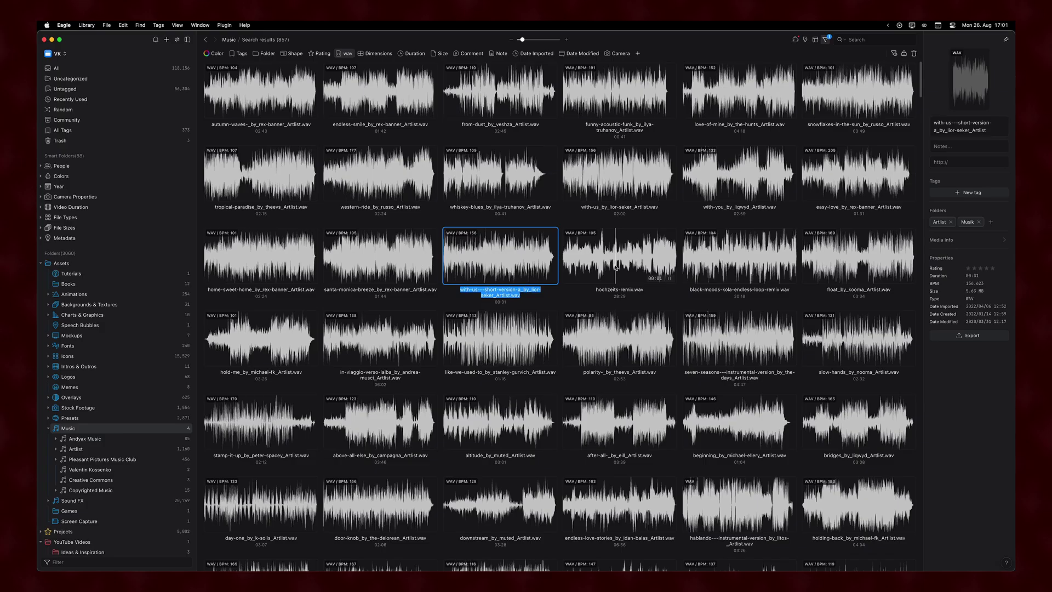
Inspect the hochzeits-remix track's details, then select and scrub like-we-used-to.
{"action": "left_click", "coordinate": [617, 265]}
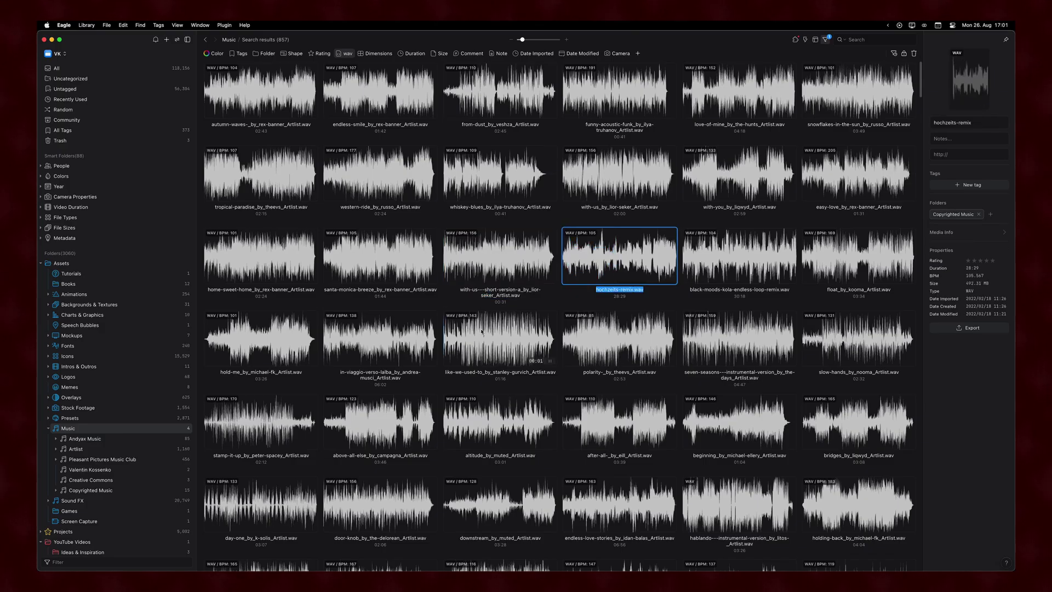
{"action": "left_click", "coordinate": [497, 338]}
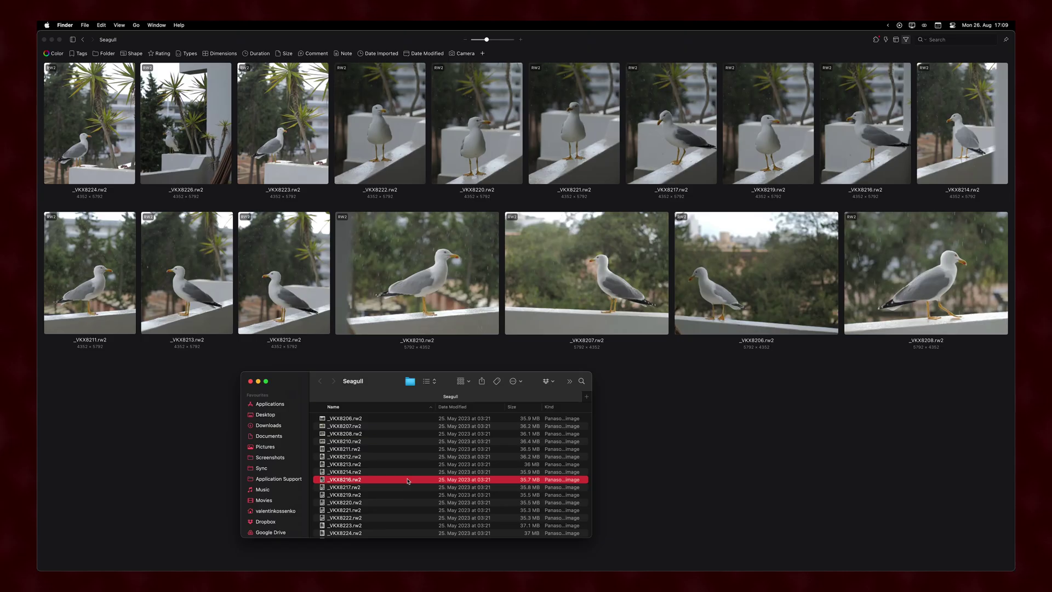
Quick Look _VKX8216.rw2 in Finder, then open a seagull photo full-size in Eagle.
{"action": "key", "text": "space"}
{"action": "double_click", "coordinate": [223, 310]}
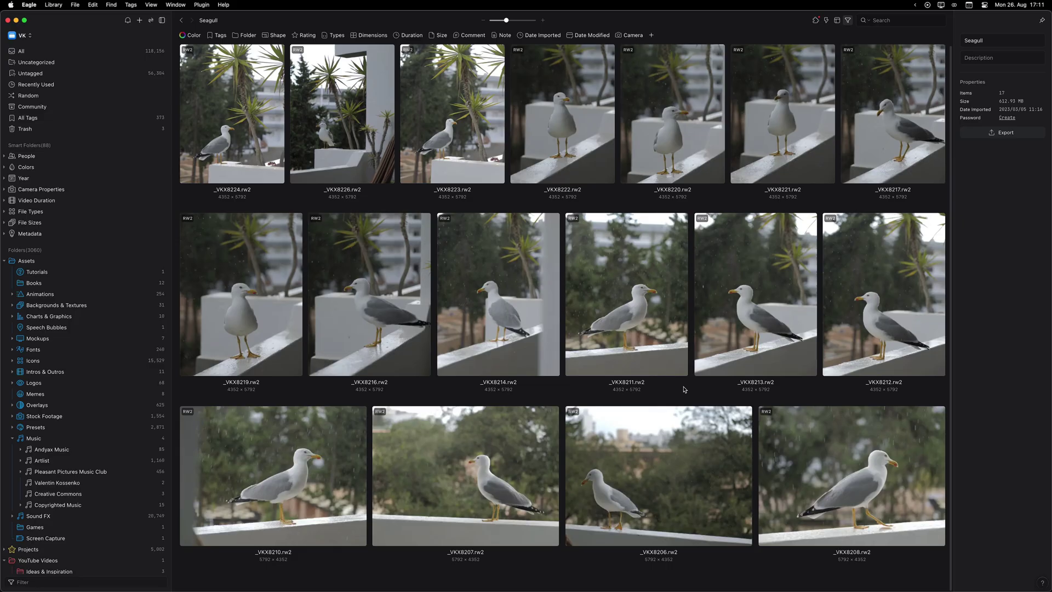
Select the _VKX8211.rw2 seagull photo to view its info in the inspector.
{"action": "left_click", "coordinate": [632, 323]}
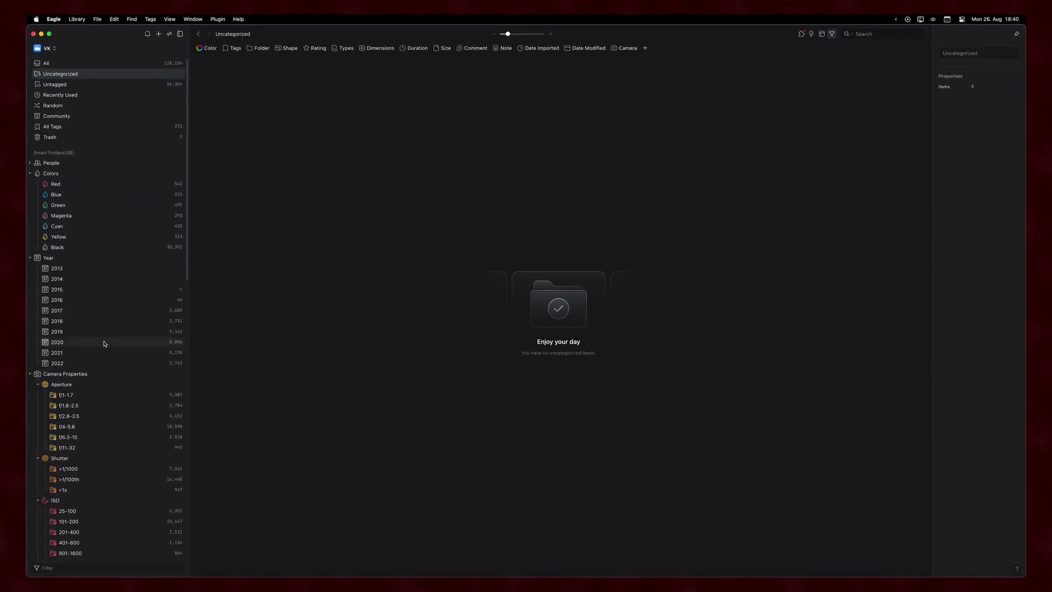
Drag red-car.jpg from Finder into Eagle's Uncategorized area, raising a duplicate-file alert.
{"action": "scroll", "coordinate": [91, 522], "scroll_direction": "down", "scroll_amount": 5}
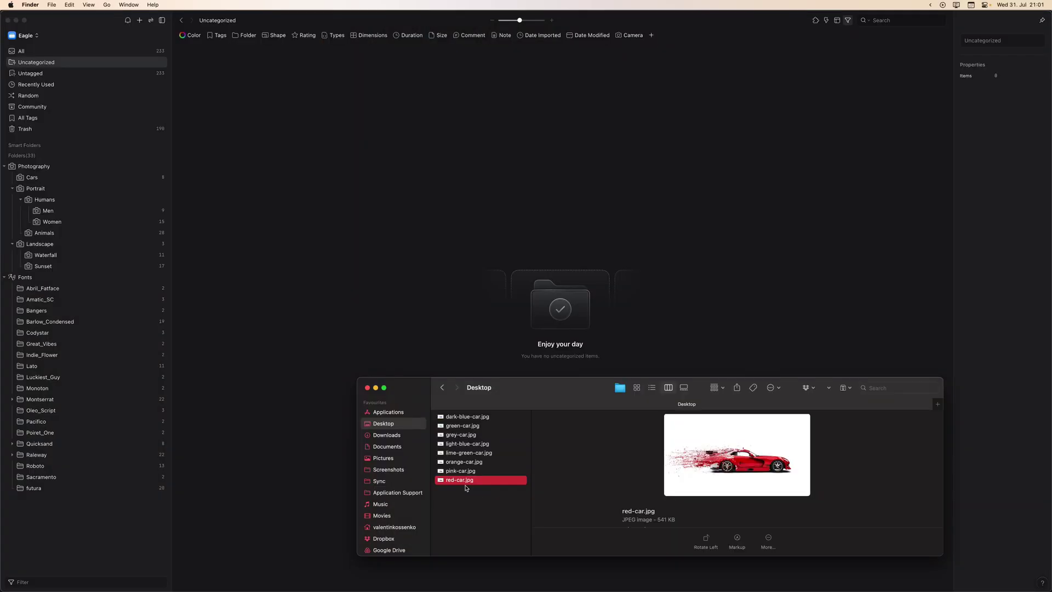
{"action": "left_click_drag", "start_coordinate": [466, 481], "coordinate": [611, 318]}
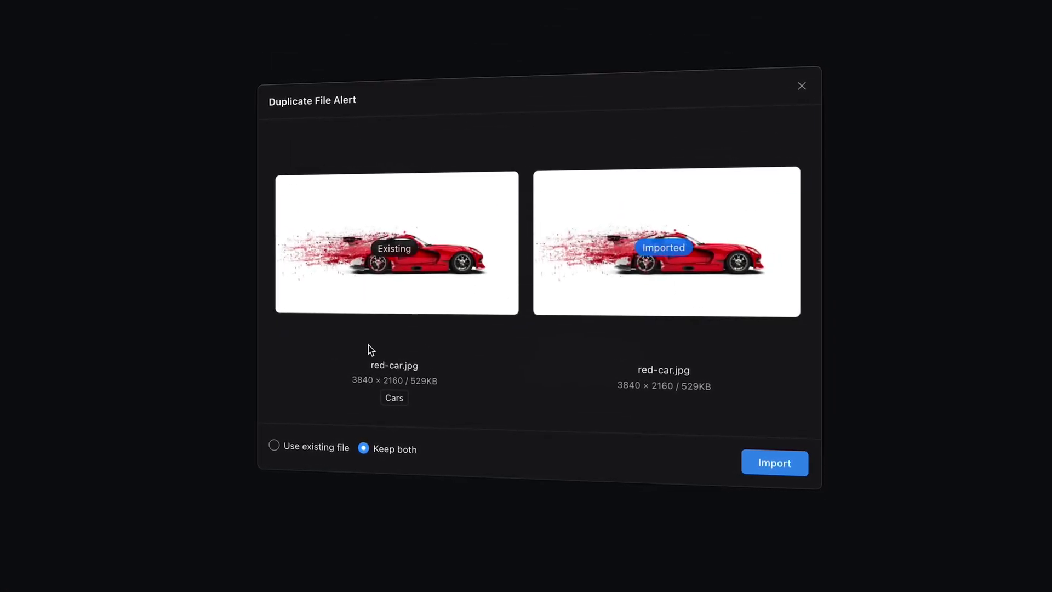
Reuse the existing red-car.jpg to complete the import, then open the Cars folder.
{"action": "left_click", "coordinate": [298, 453]}
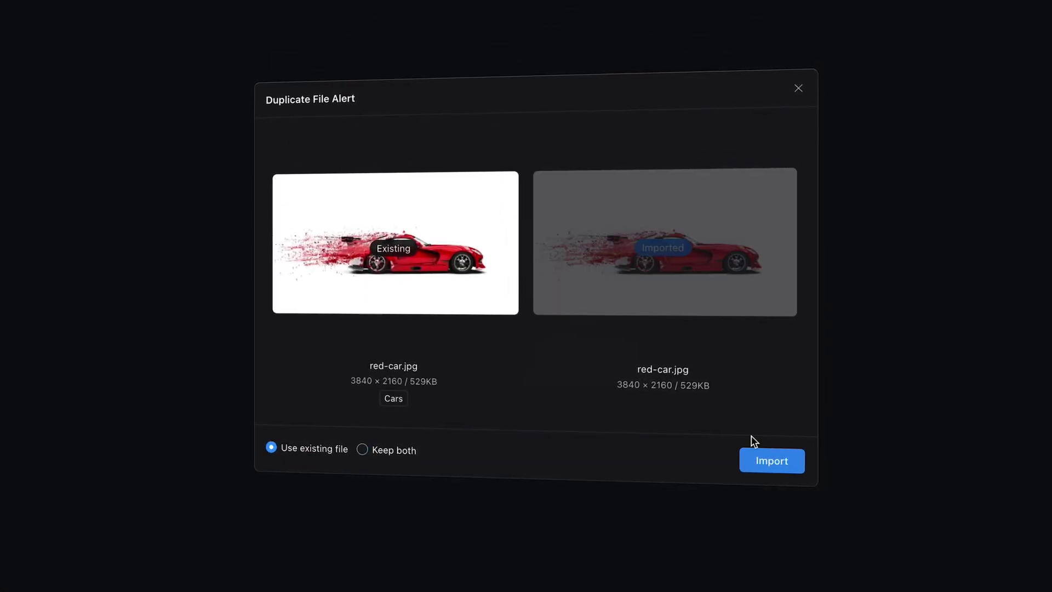
{"action": "left_click", "coordinate": [771, 460]}
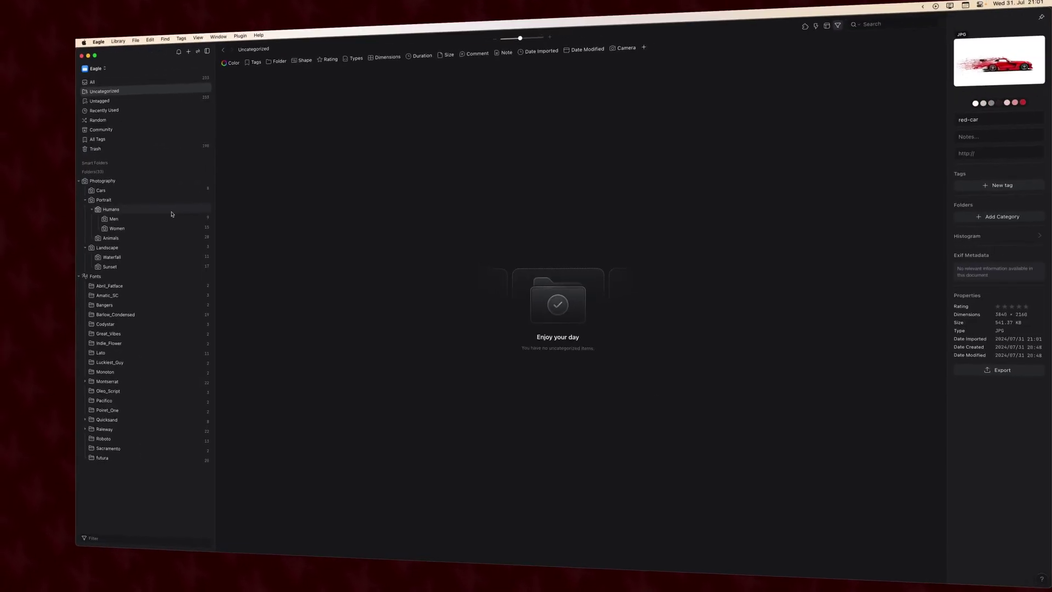
{"action": "left_click", "coordinate": [101, 190]}
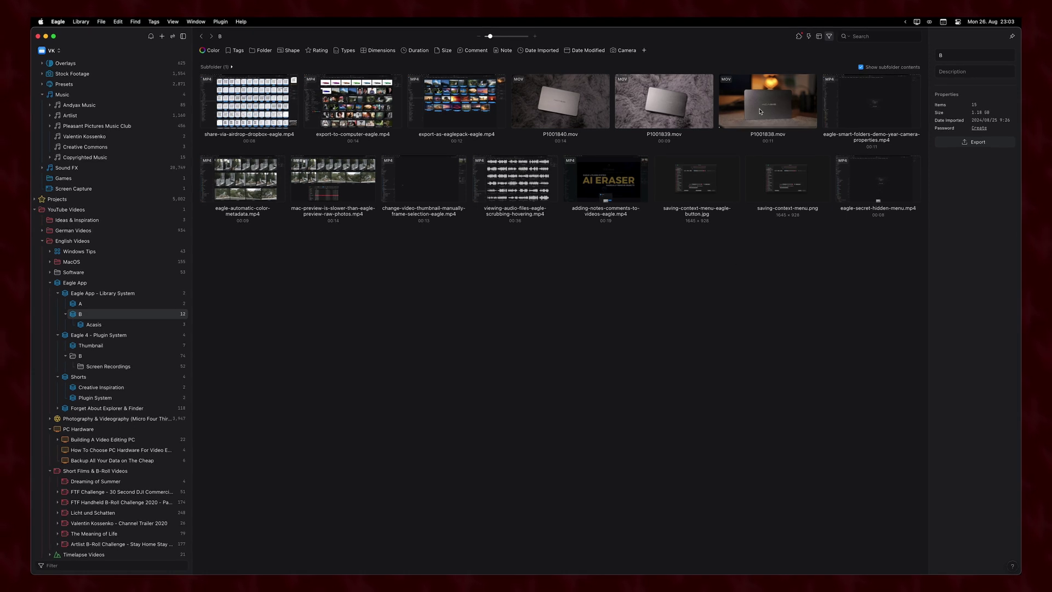
Note P1001838.mov, filter to noted items, and add AI Eraser (04:13) and Image Crop Master (07:43) comments.
{"action": "left_click", "coordinate": [760, 111]}
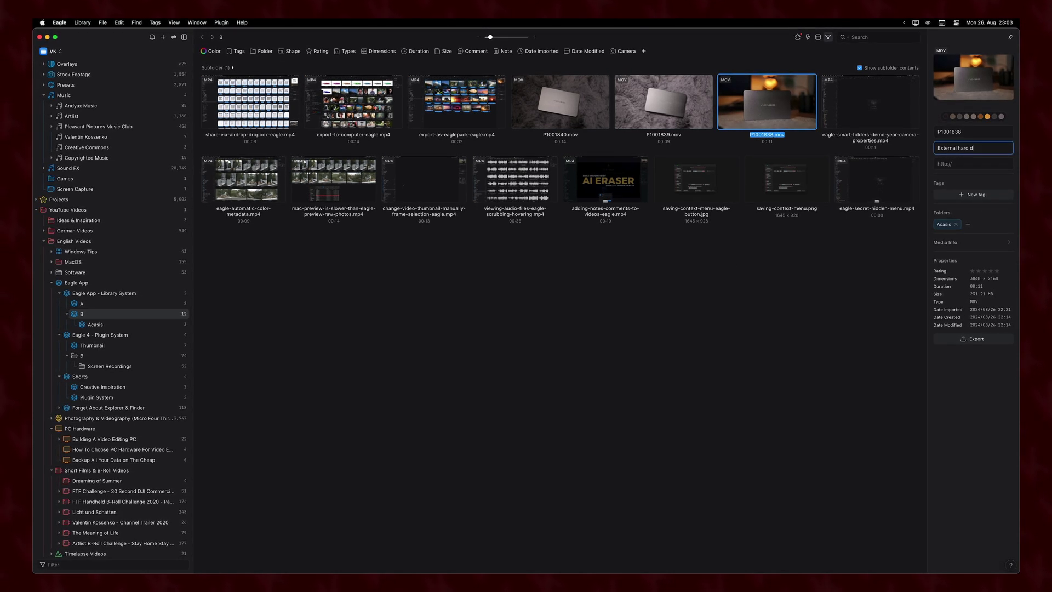
{"action": "left_click", "coordinate": [613, 310]}
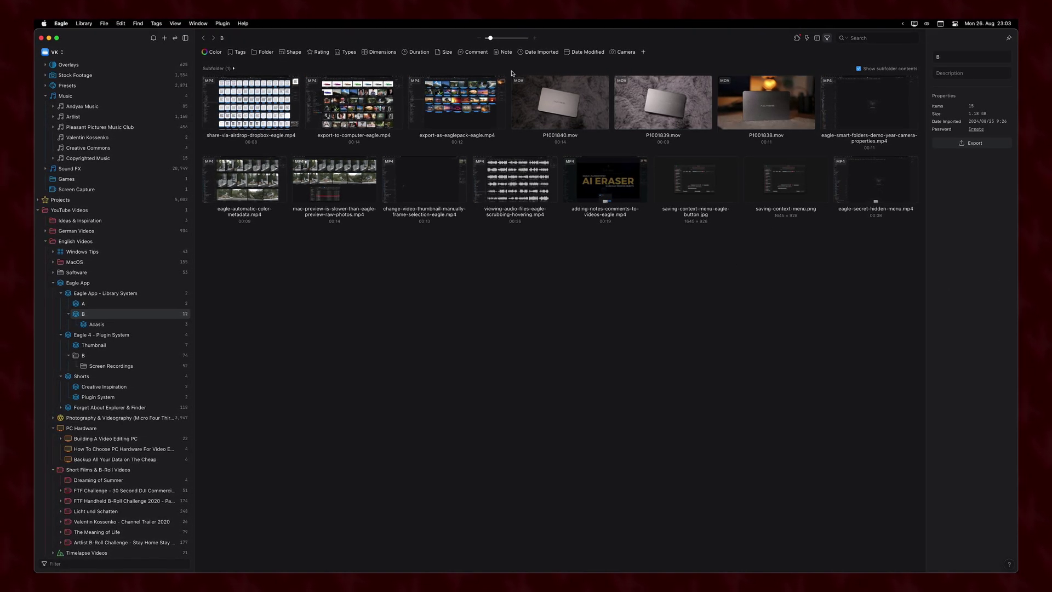
{"action": "left_click", "coordinate": [502, 55]}
{"action": "left_click", "coordinate": [507, 66]}
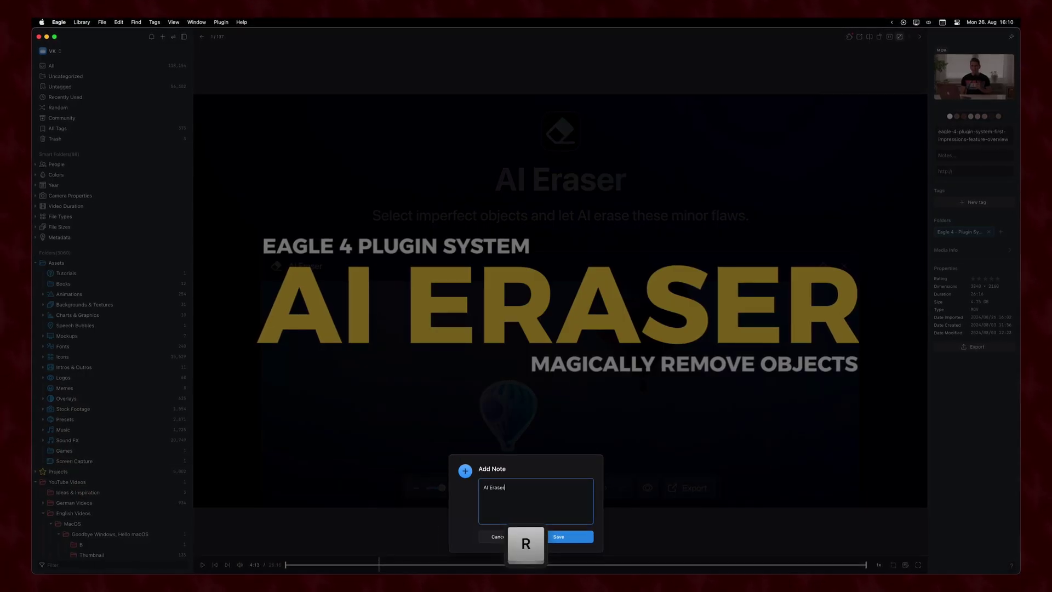
{"action": "key", "text": "super+Return"}
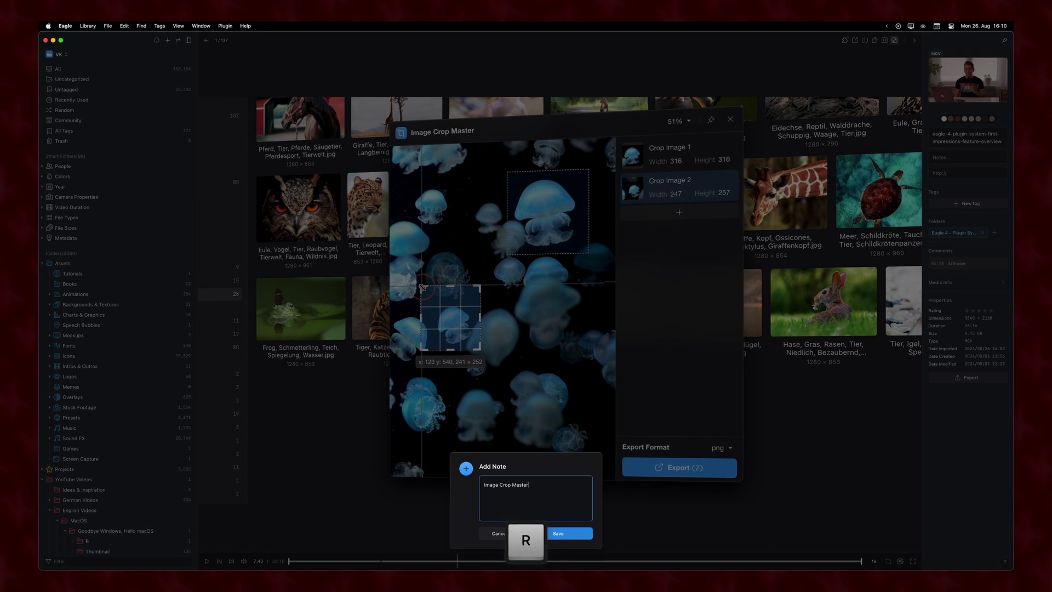
{"action": "key", "text": "super+Return"}
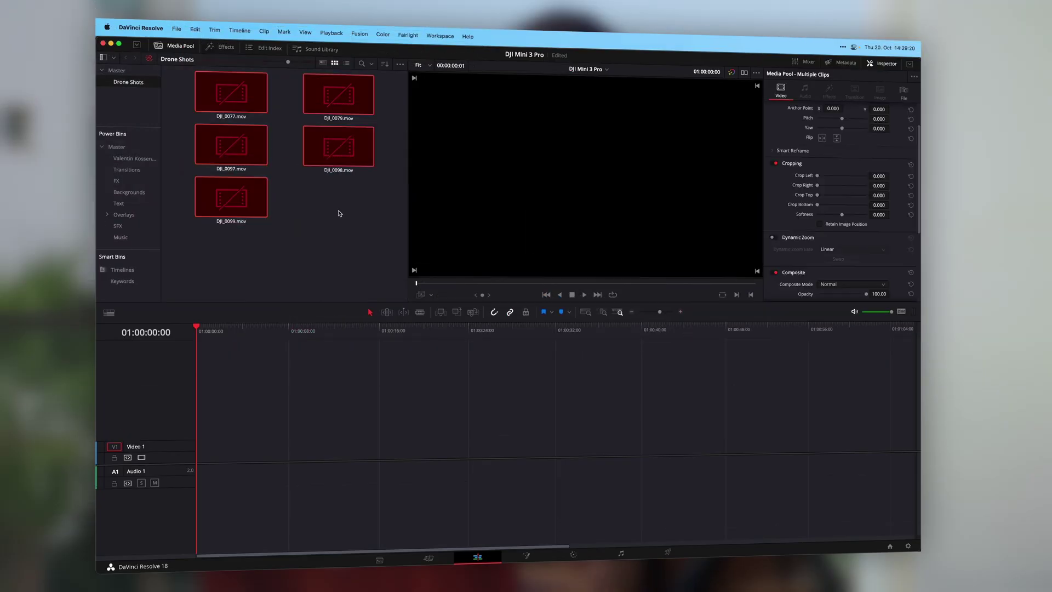
Relink the offline drone clips in the Drone Shots bin to their media folder.
{"action": "right_click", "coordinate": [248, 197]}
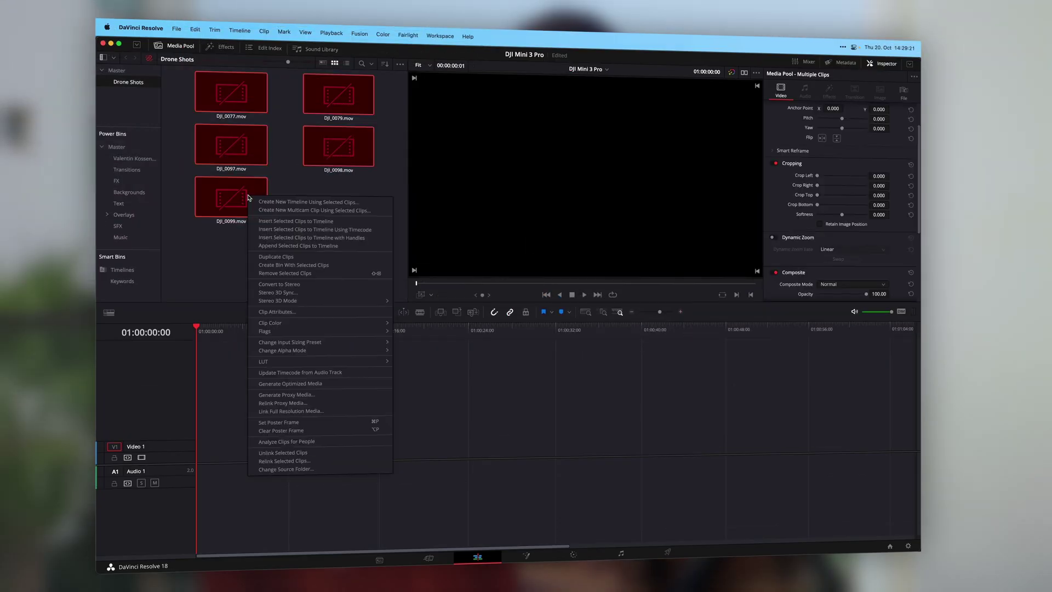
{"action": "left_click", "coordinate": [285, 461]}
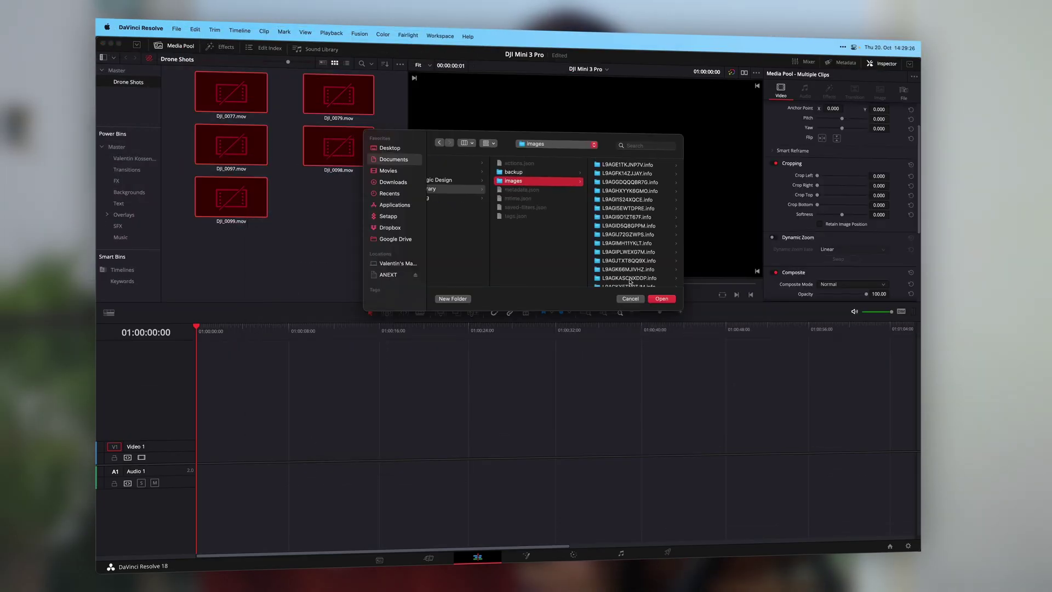
{"action": "left_click", "coordinate": [662, 299]}
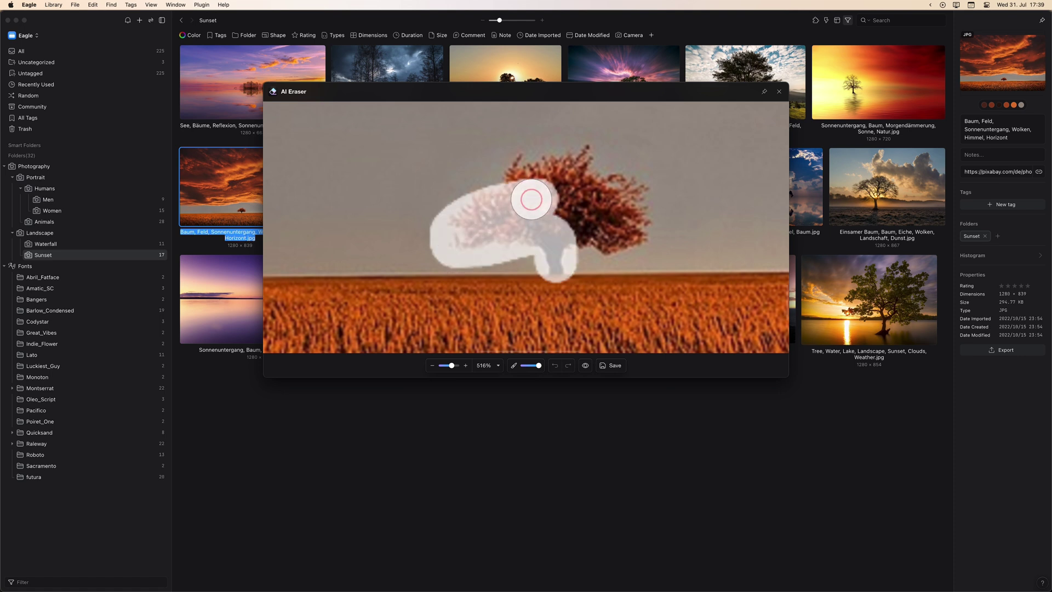
Brush over the lone tree in AI Eraser to erase it, then zoom out to check.
{"action": "mouse_move", "coordinate": [538, 171]}
{"action": "left_mouse_down"}
{"action": "mouse_move", "coordinate": [558, 187]}
{"action": "mouse_move", "coordinate": [636, 191]}
{"action": "mouse_move", "coordinate": [580, 231]}
{"action": "left_mouse_up"}
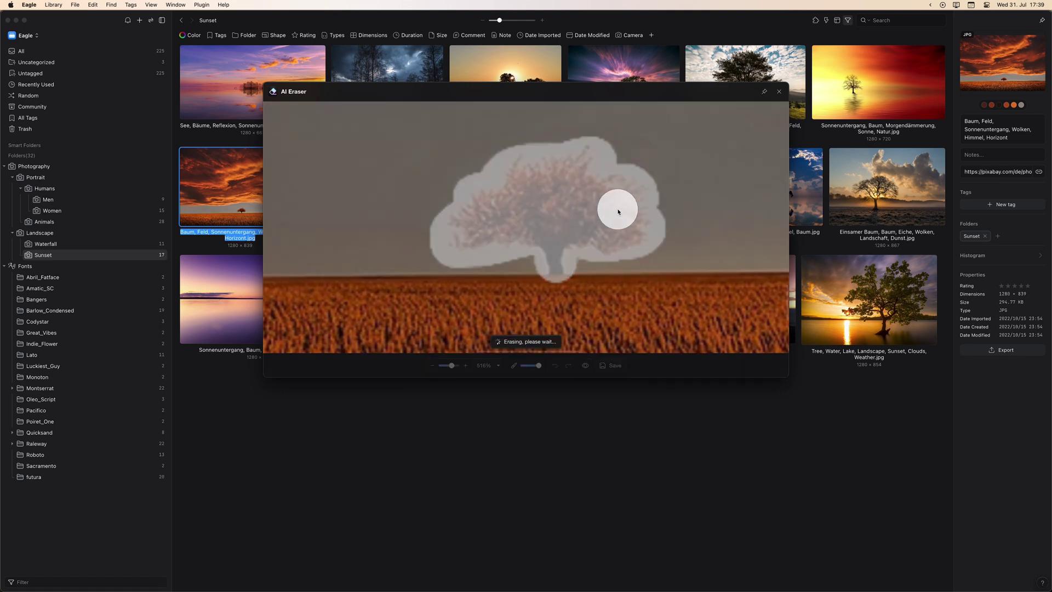
{"action": "scroll", "coordinate": [601, 228], "scroll_direction": "down", "scroll_amount": 5}
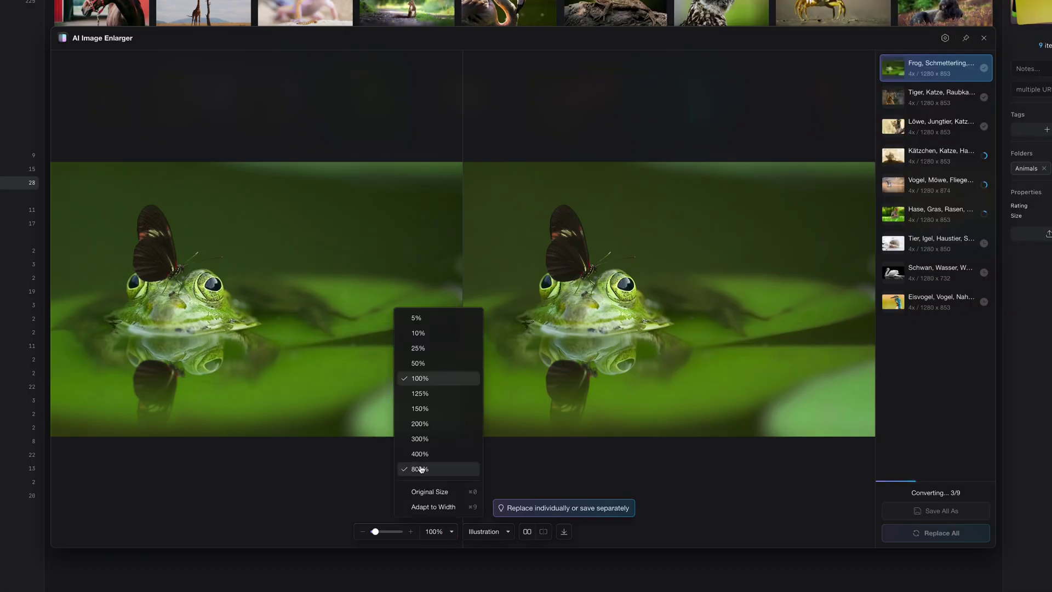
Magnify both frog previews to 800% and pan to reveal the butterfly.
{"action": "left_click", "coordinate": [421, 469]}
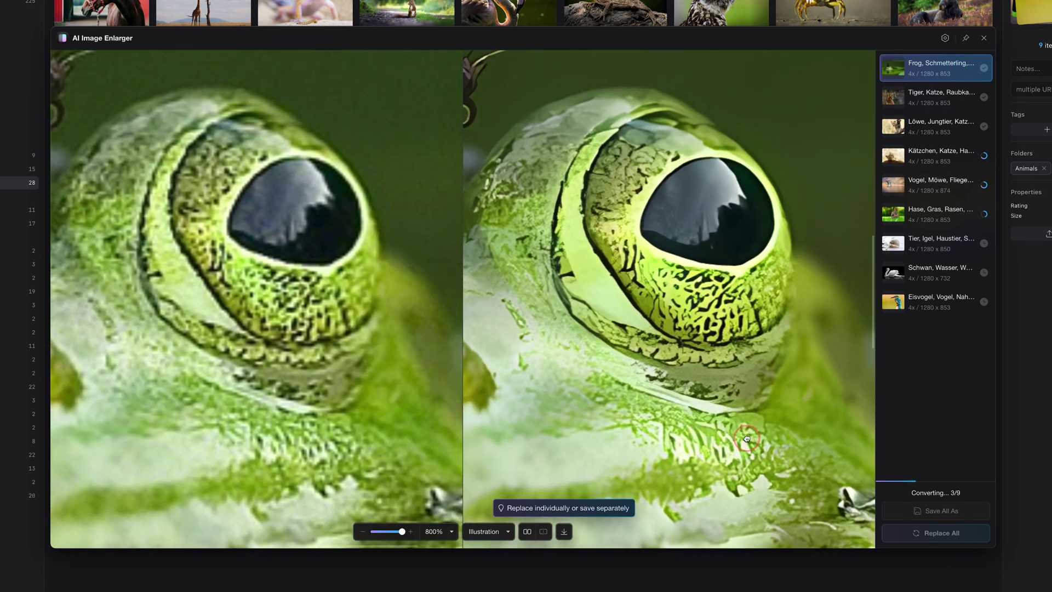
{"action": "left_click_drag", "start_coordinate": [747, 438], "coordinate": [921, 564]}
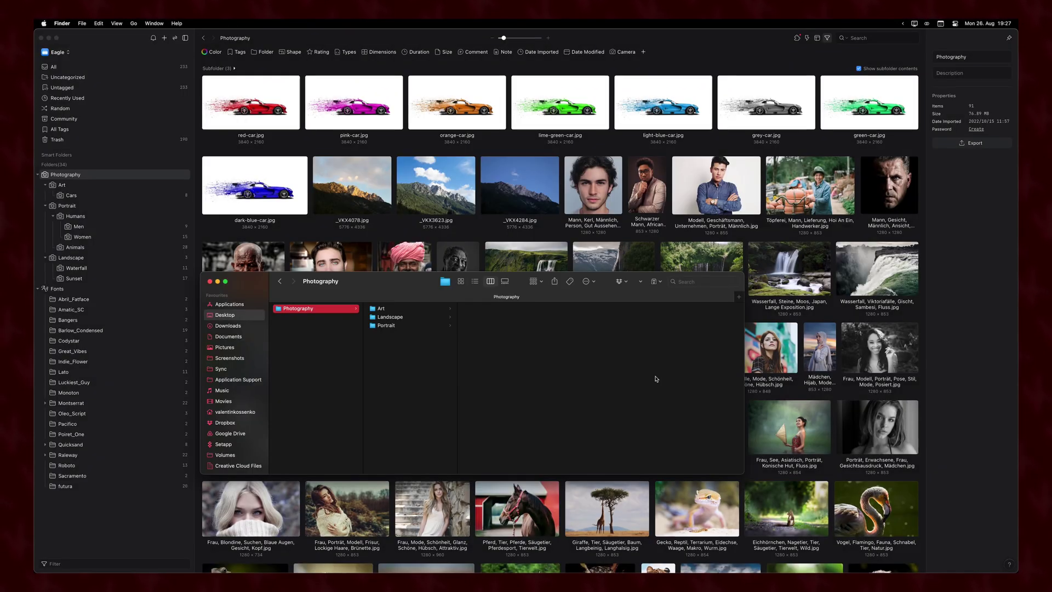
Browse the Desktop's exported Art and Cars folders and preview dark-blue-car.jpg.
{"action": "left_click", "coordinate": [380, 308]}
{"action": "left_click", "coordinate": [476, 308]}
{"action": "left_click", "coordinate": [578, 308]}
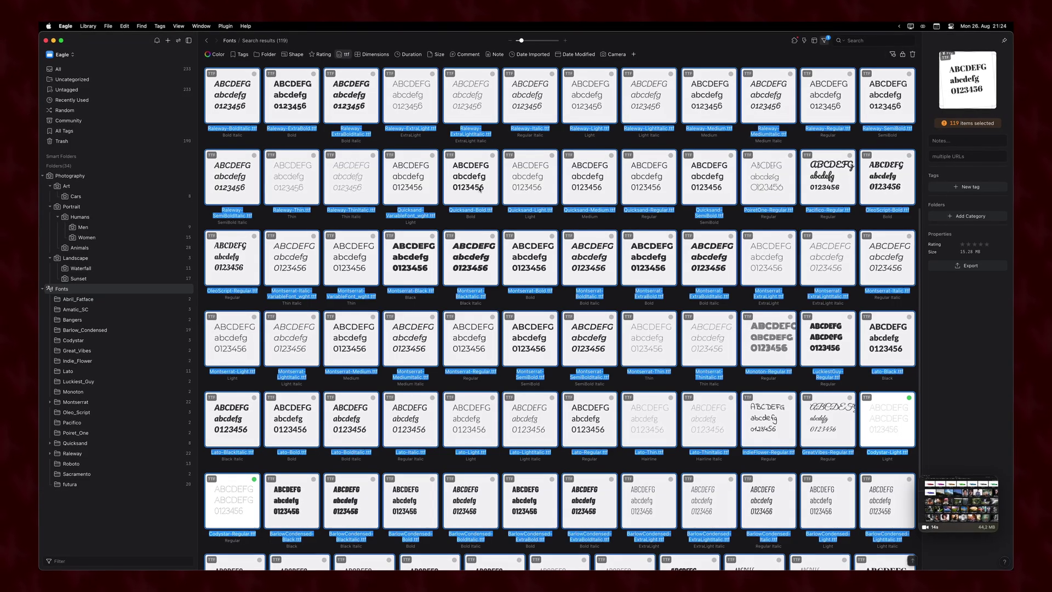
Export the selected Landscape photos as an eaglepack, saving 123.eaglepack to the Desktop.
{"action": "right_click", "coordinate": [482, 189]}
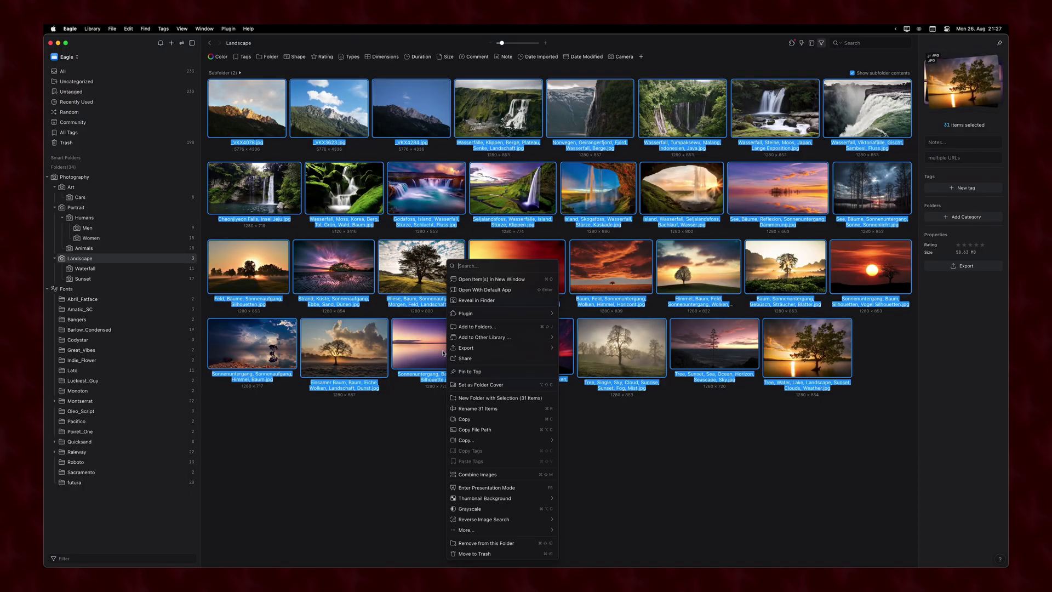
{"action": "mouse_move", "coordinate": [542, 346]}
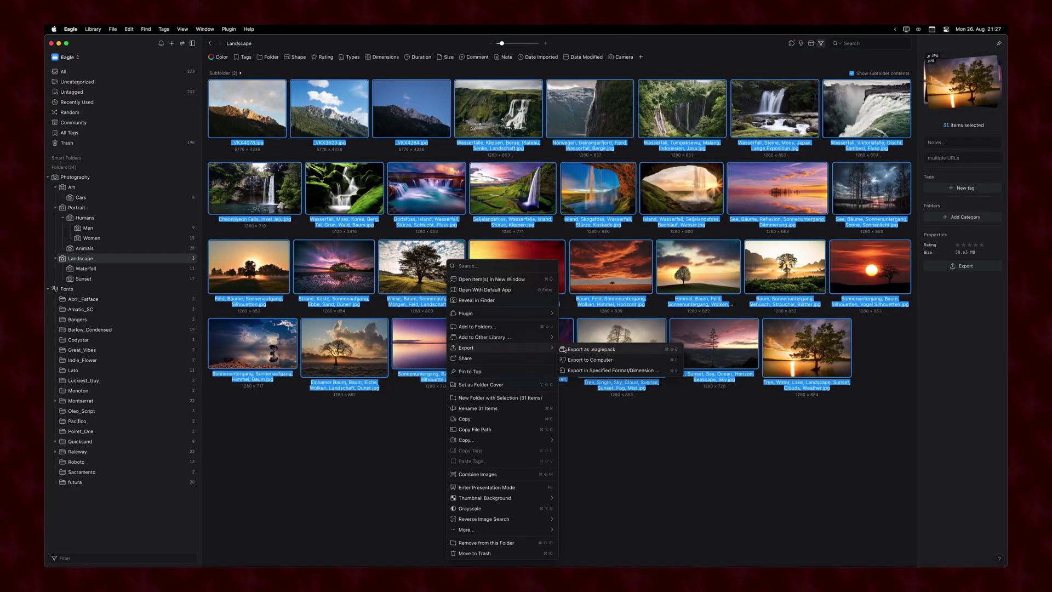
{"action": "left_click", "coordinate": [580, 351]}
{"action": "left_click", "coordinate": [654, 373]}
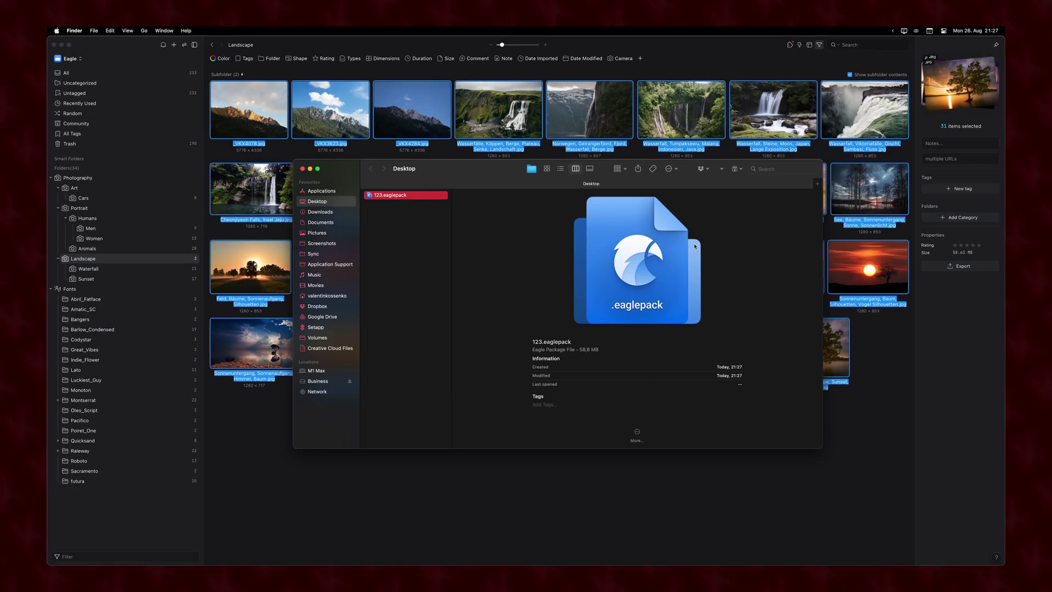